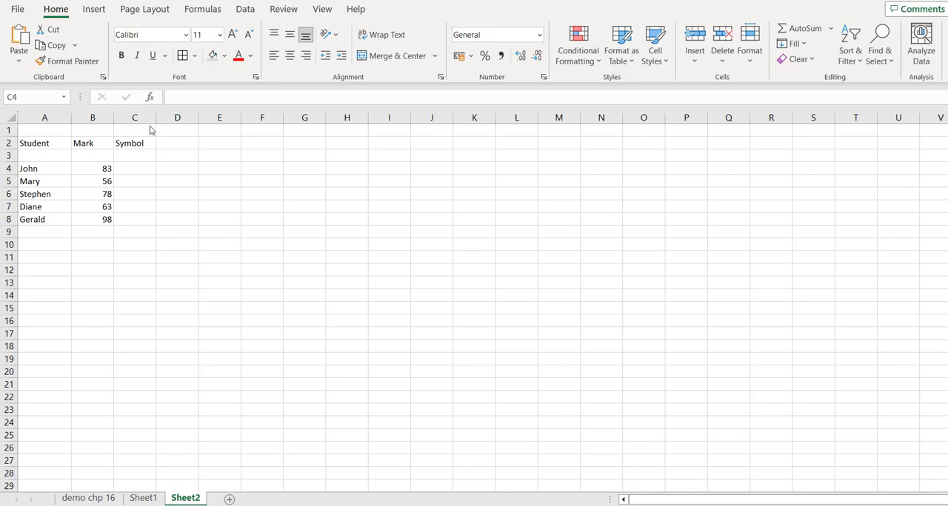
Step: Insert an IF function into cell C4, the first empty cell of the Symbol column
{"action": "double_click", "coordinate": [136, 169]}
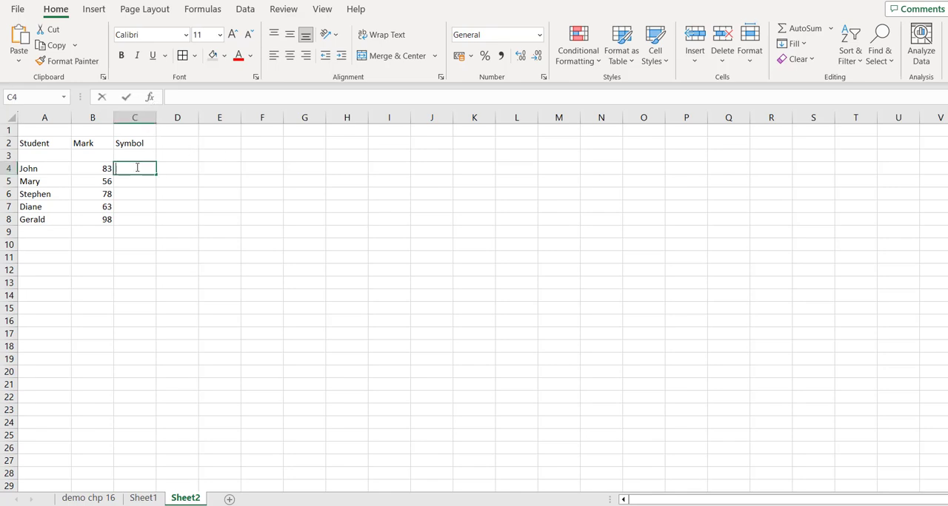
{"action": "left_click", "coordinate": [196, 170]}
{"action": "left_click", "coordinate": [137, 168]}
{"action": "left_click", "coordinate": [149, 102]}
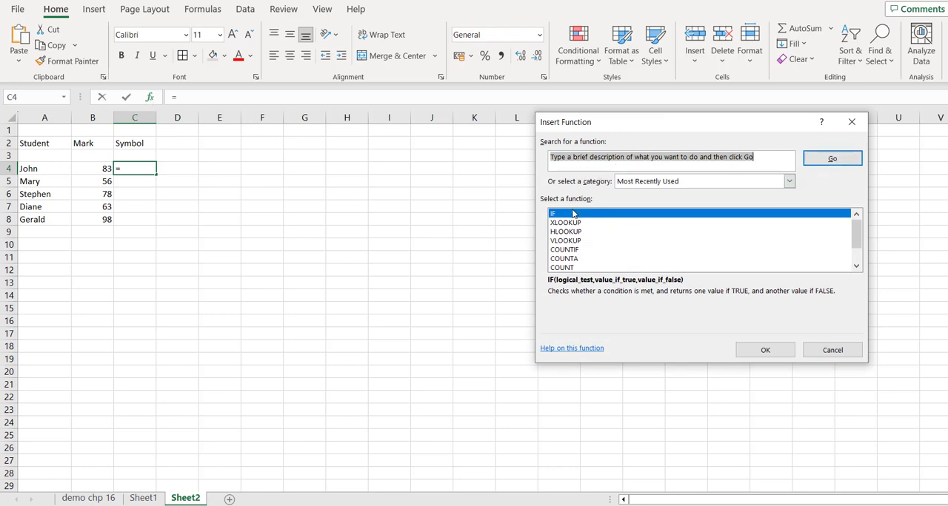
{"action": "left_click", "coordinate": [769, 350]}
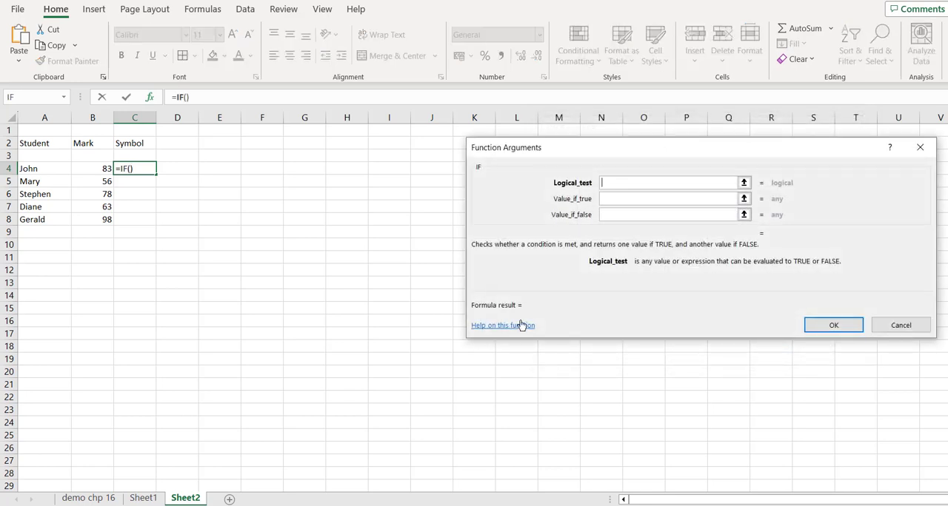
Step: Set the IF function's logical test to B4>=80
{"action": "left_click", "coordinate": [103, 169]}
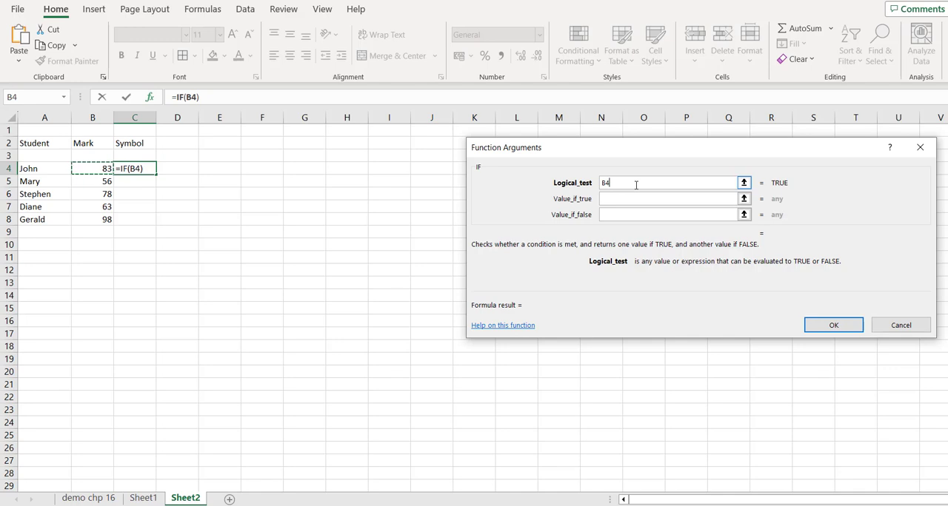
{"action": "type", "text": ">=80"}
{"action": "left_click", "coordinate": [634, 214]}
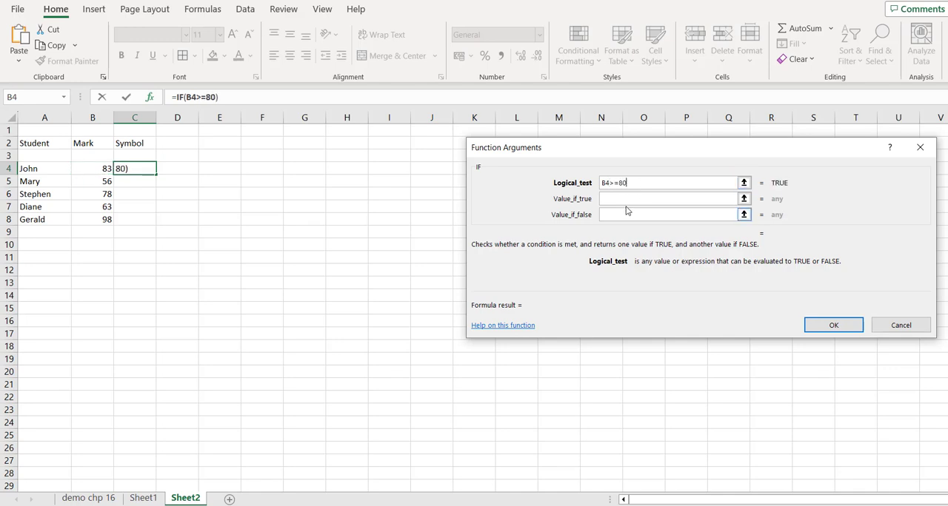
Step: Set the IF function's value if true to Excellent
{"action": "left_click", "coordinate": [623, 200]}
{"action": "left_click", "coordinate": [623, 200]}
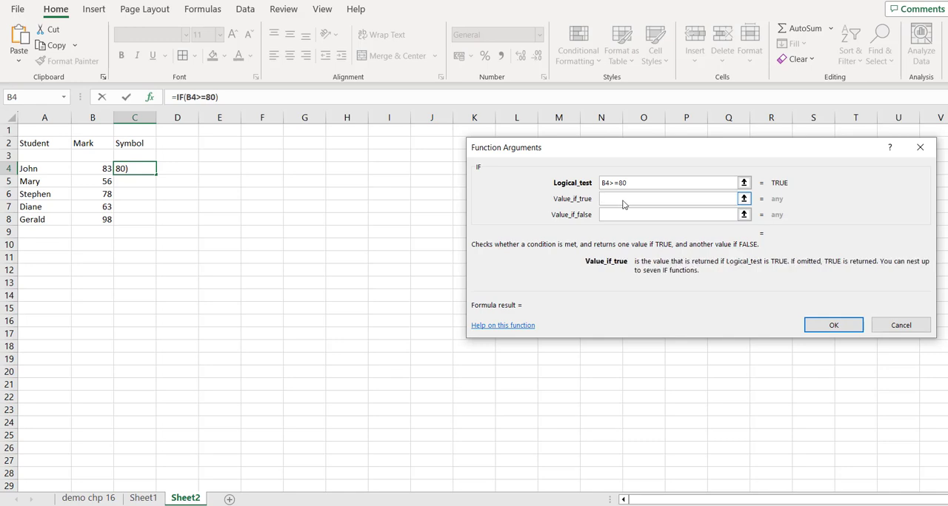
{"action": "type", "text": "Excellent"}
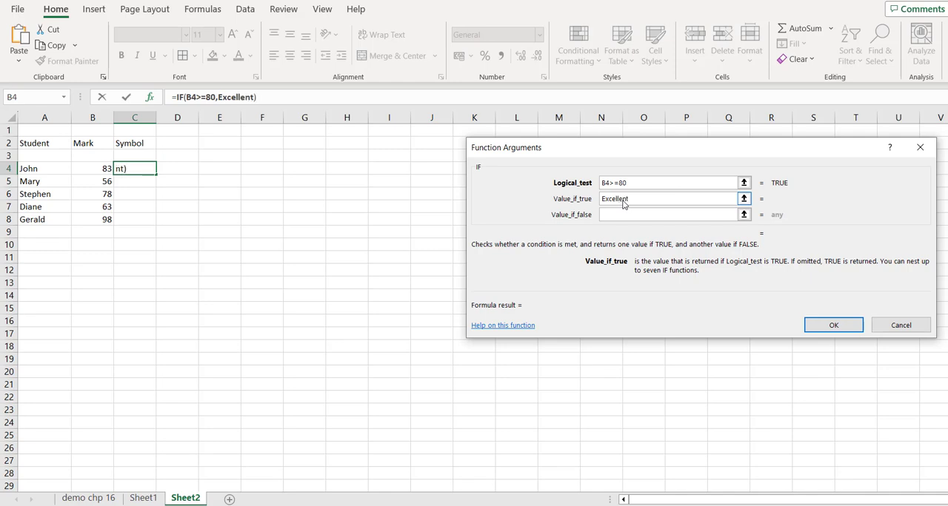
Step: Set the value if false to "Try again", then fill the completed formula from C4 down to C7
{"action": "left_click", "coordinate": [642, 220]}
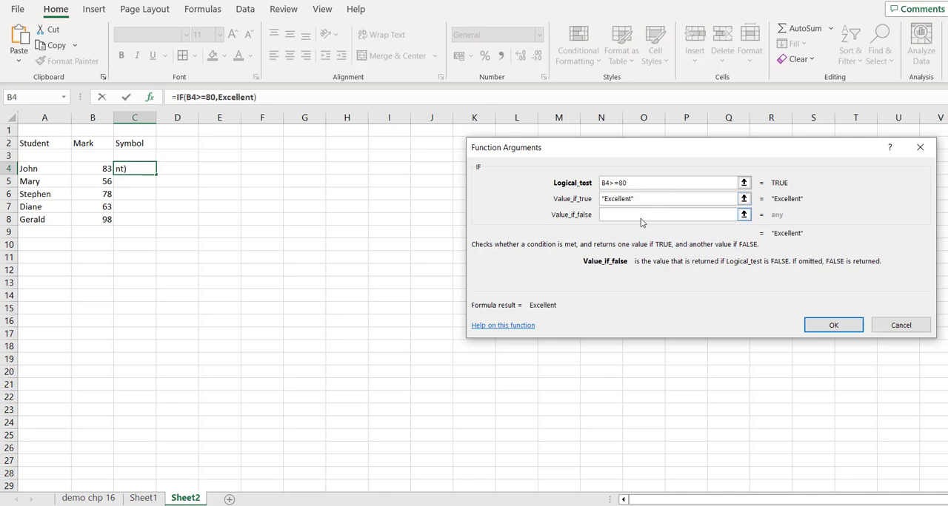
{"action": "type", "text": "Trya gain"}
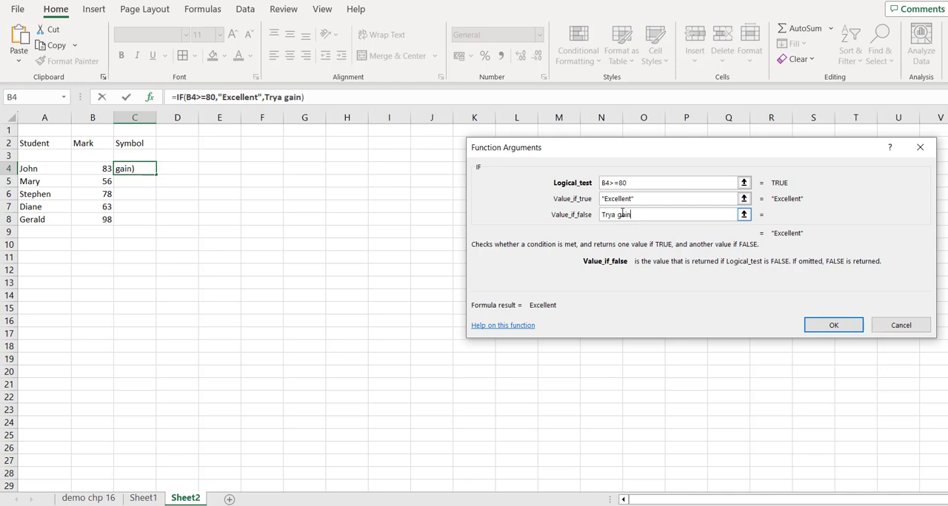
{"action": "left_click", "coordinate": [617, 214]}
{"action": "key", "text": "BackSpace"}
{"action": "key", "text": "Left"}
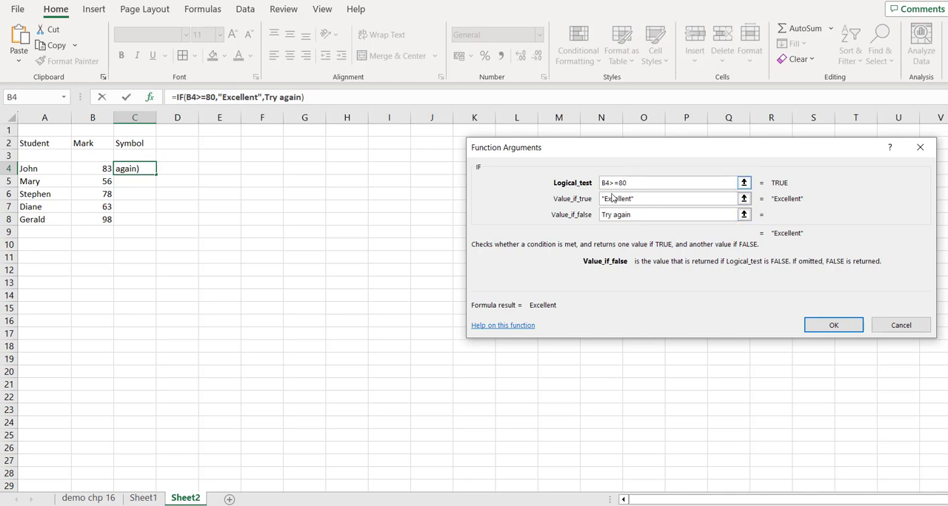
{"action": "left_click", "coordinate": [833, 326]}
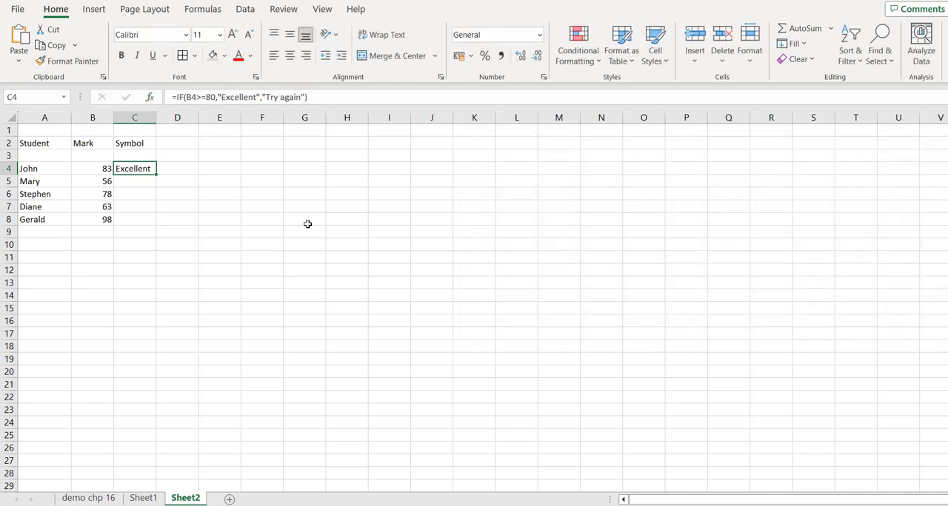
{"action": "left_click_drag", "start_coordinate": [155, 175], "coordinate": [148, 214]}
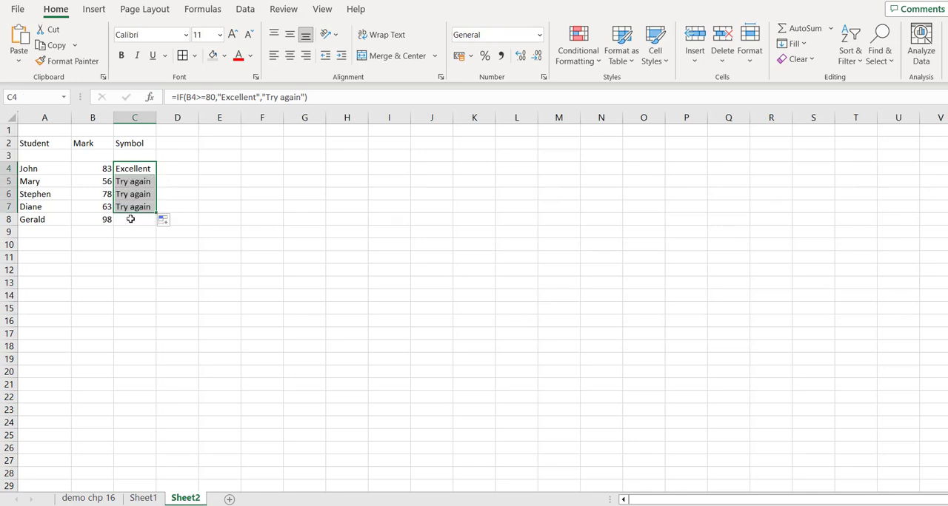
Step: In the C4 formula, duplicate the segment (B4>=80,"Excellent" directly before the "Try again" argument, separated by a comma
{"action": "left_click", "coordinate": [141, 168]}
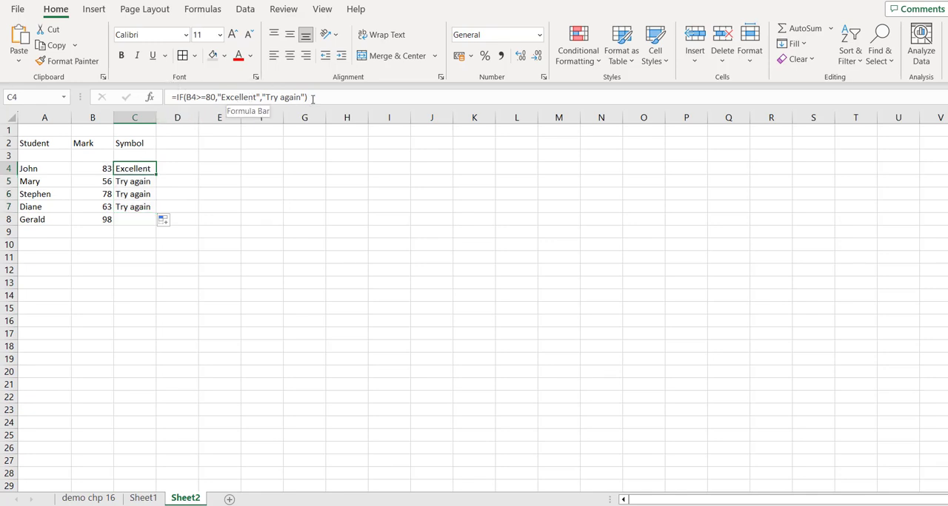
{"action": "left_click", "coordinate": [261, 99]}
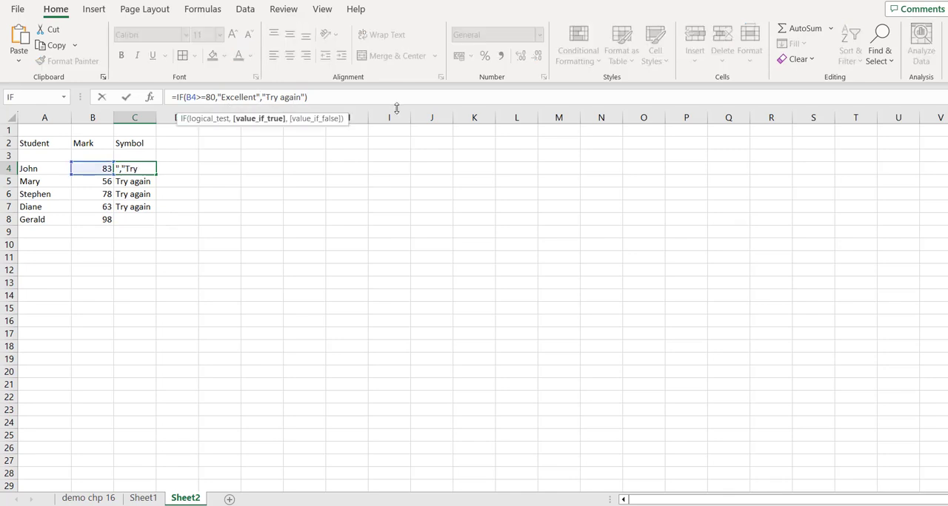
{"action": "type", "text": ","}
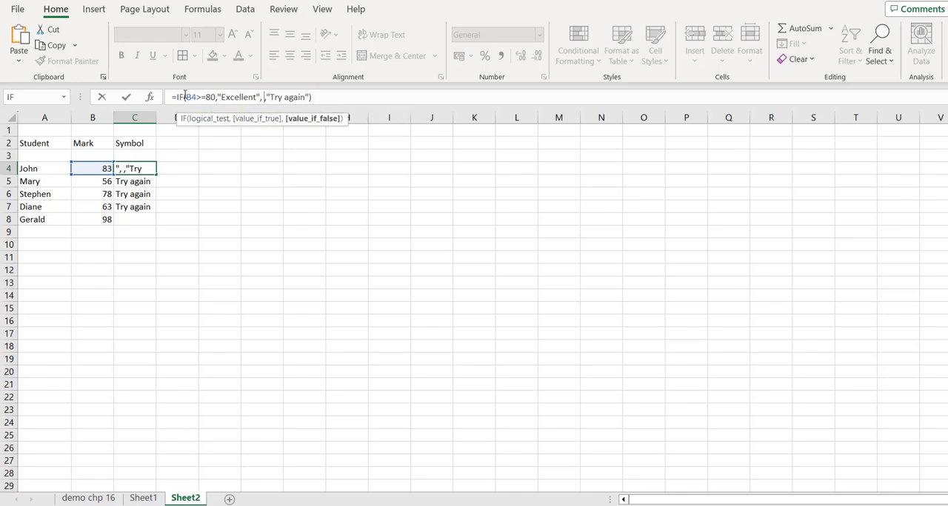
{"action": "left_click_drag", "start_coordinate": [184, 97], "coordinate": [249, 99]}
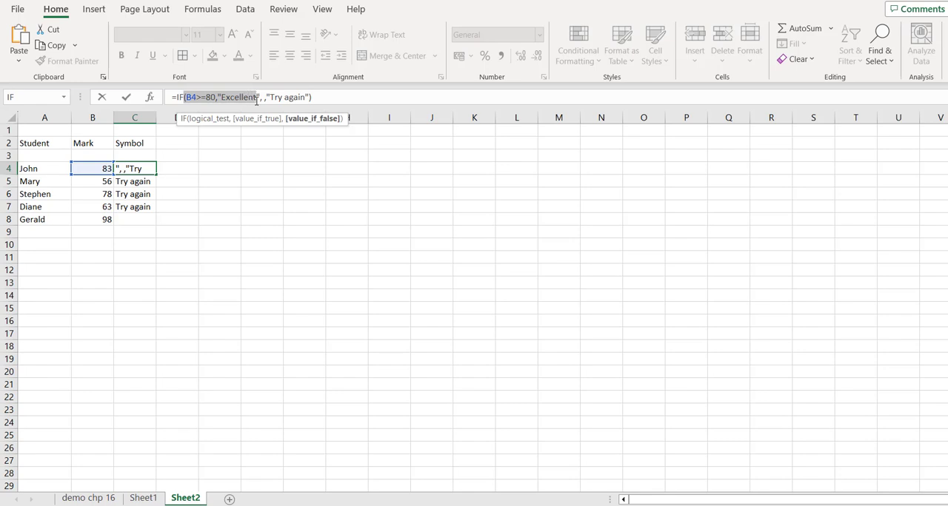
{"action": "left_click_drag", "start_coordinate": [259, 99], "coordinate": [253, 105]}
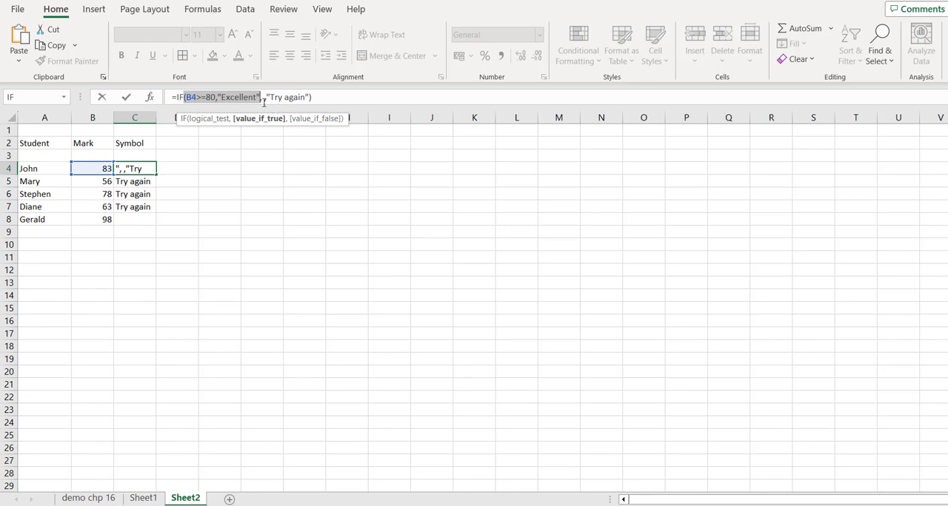
{"action": "left_click", "coordinate": [263, 97]}
{"action": "type", "text": "(B4>=80,\"Excellent\","}
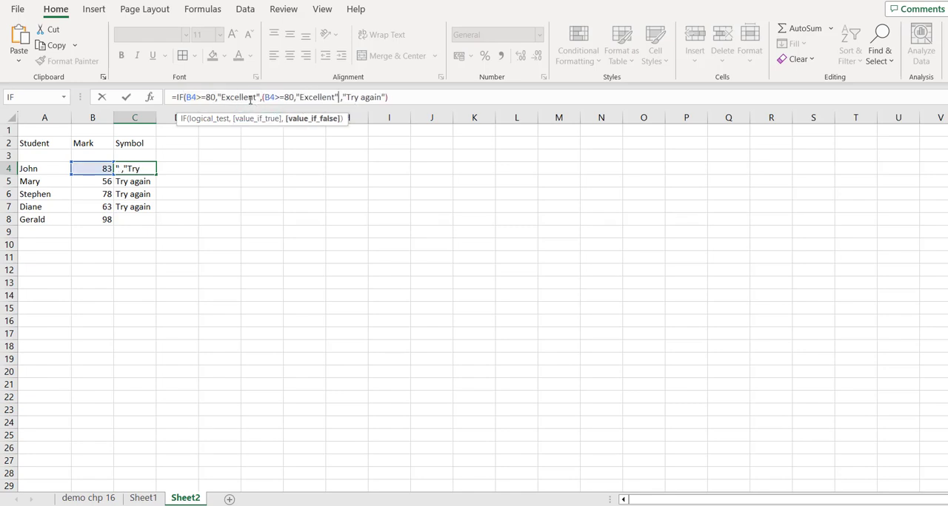
Step: Replace the first "Excellent" in the C4 formula with "A"
{"action": "left_click", "coordinate": [257, 97]}
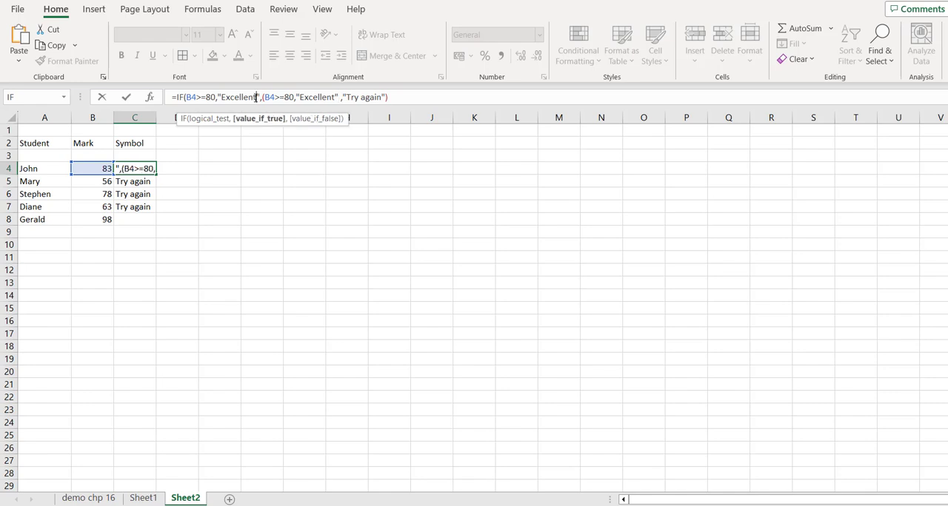
{"action": "key", "text": "BackSpace"}
{"action": "key", "text": "BackSpace"}
{"action": "key", "text": "BackSpace"}
{"action": "key", "text": "BackSpace"}
{"action": "key", "text": "BackSpace"}
{"action": "key", "text": "BackSpace"}
{"action": "key", "text": "BackSpace"}
{"action": "key", "text": "BackSpace"}
{"action": "key", "text": "BackSpace"}
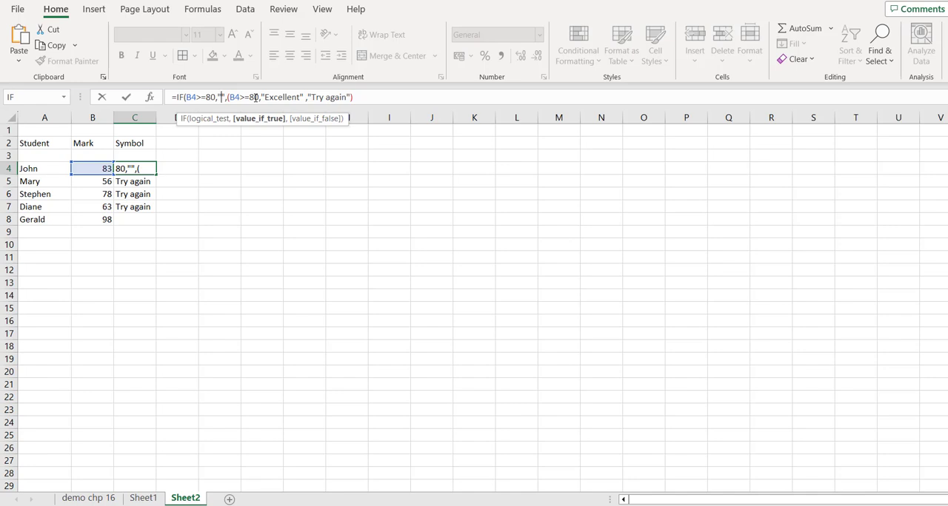
{"action": "type", "text": "A"}
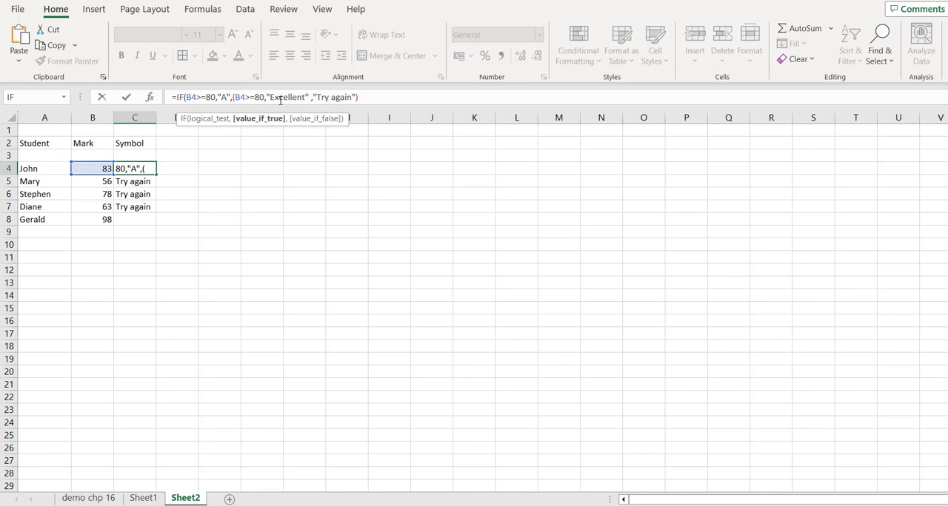
Step: Set the first condition in the C4 formula to B4>=90 and the second condition to B4>=80
{"action": "left_click", "coordinate": [263, 97]}
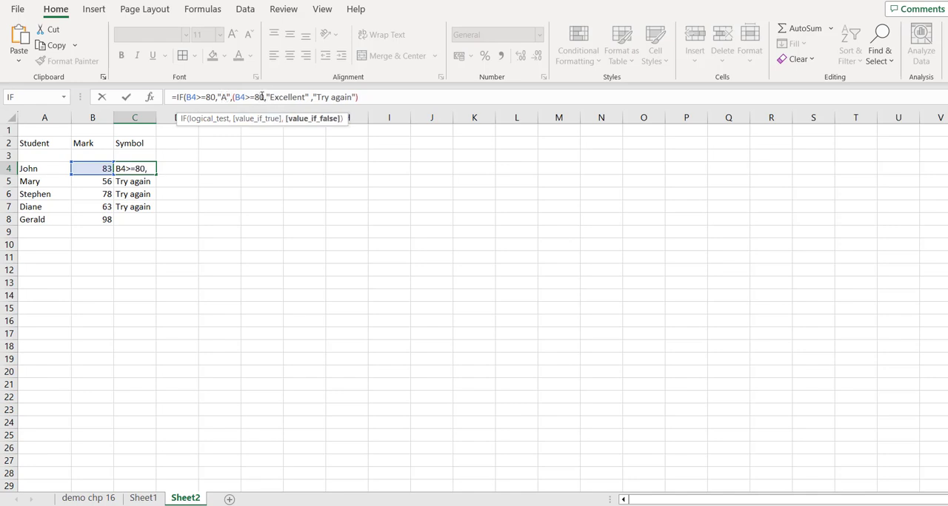
{"action": "key", "text": "BackSpace"}
{"action": "type", "text": "7"}
{"action": "left_click", "coordinate": [210, 97]}
{"action": "key", "text": "BackSpace"}
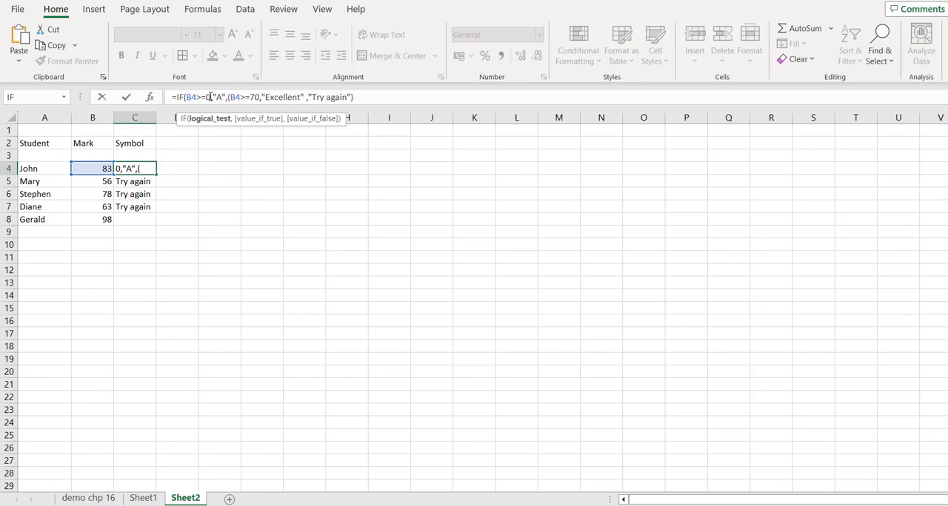
{"action": "type", "text": "9"}
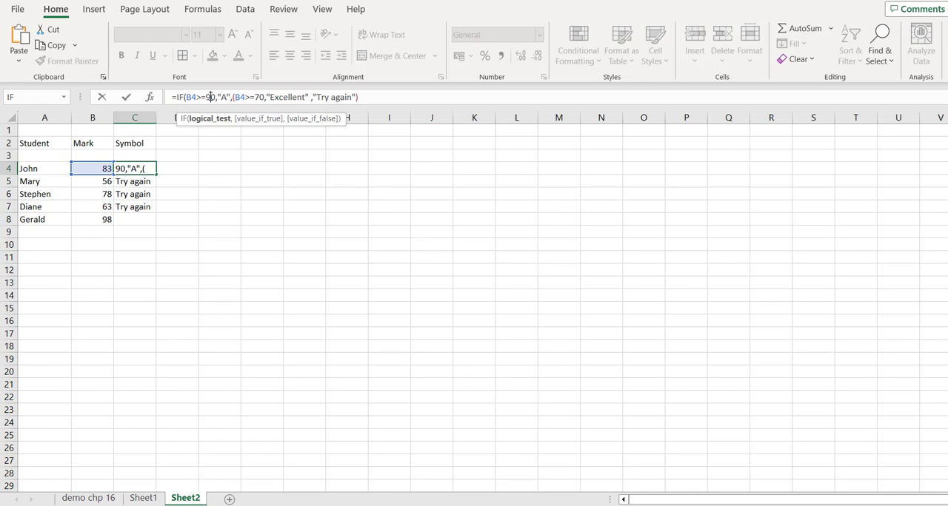
{"action": "left_click", "coordinate": [257, 97]}
{"action": "key", "text": "BackSpace"}
{"action": "type", "text": "8"}
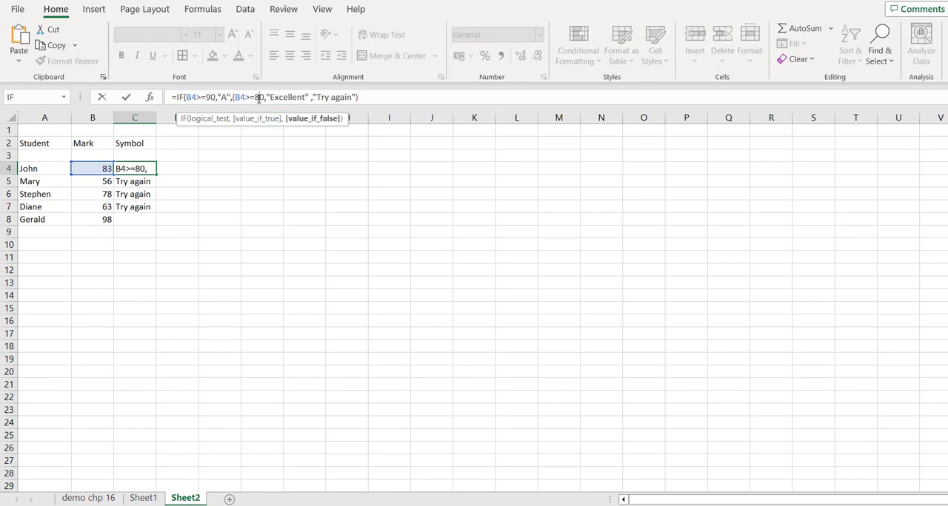
Step: Replace the remaining "Excellent" with "B" and put an if in front of the second condition's opening parenthesis
{"action": "double_click", "coordinate": [280, 97]}
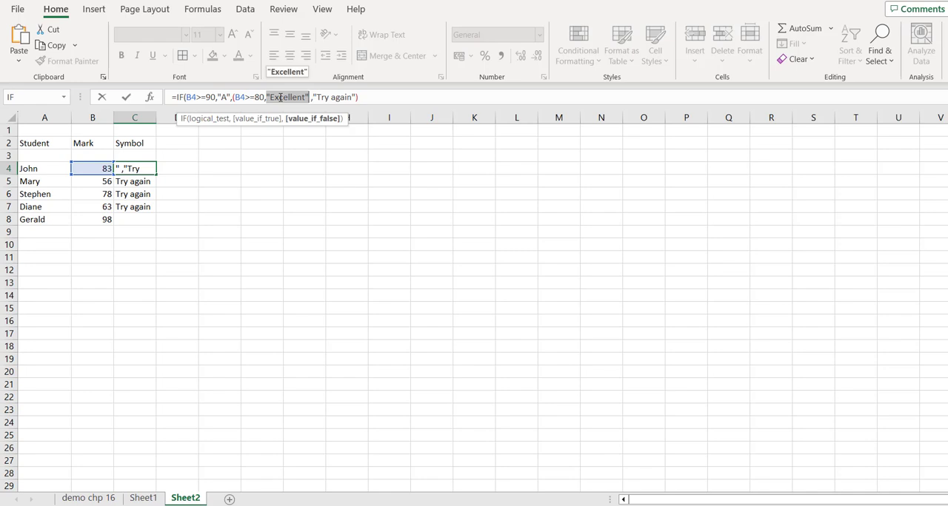
{"action": "type", "text": "B"}
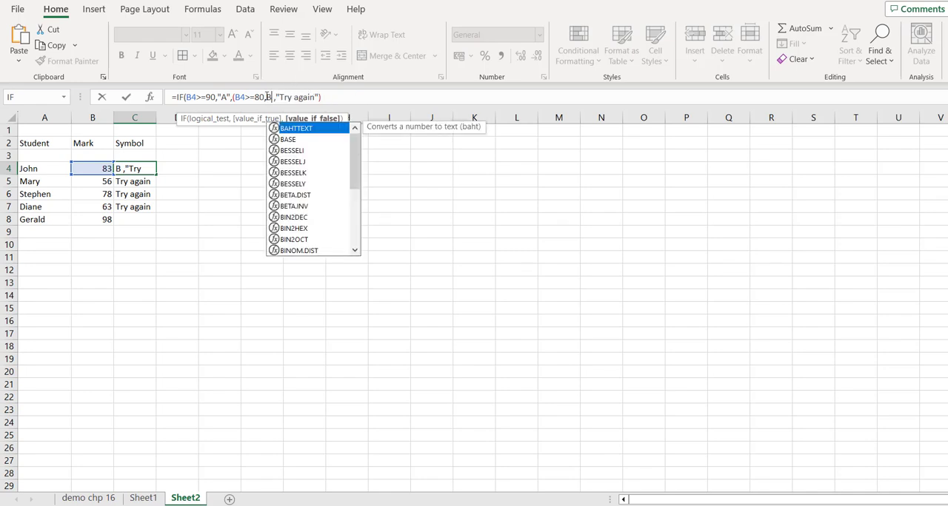
{"action": "left_click", "coordinate": [266, 97]}
{"action": "type", "text": "\"B"}
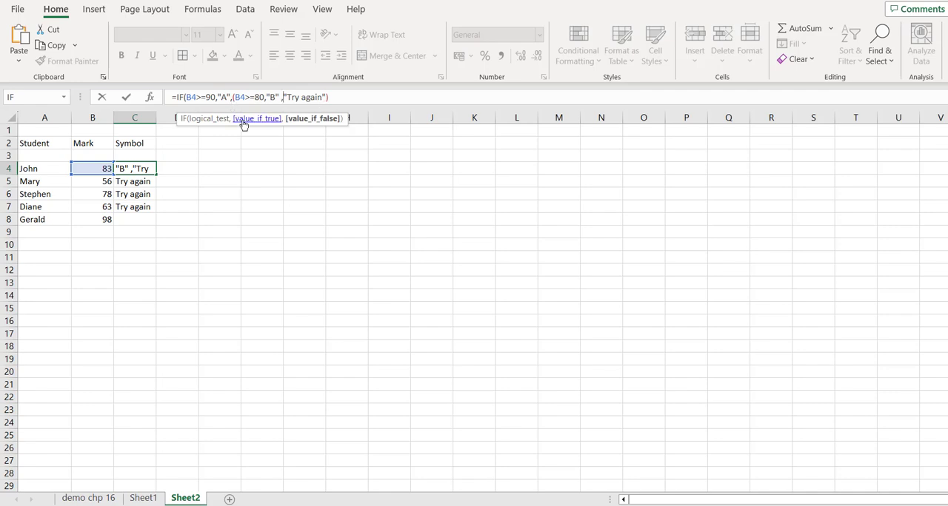
{"action": "left_click", "coordinate": [233, 102]}
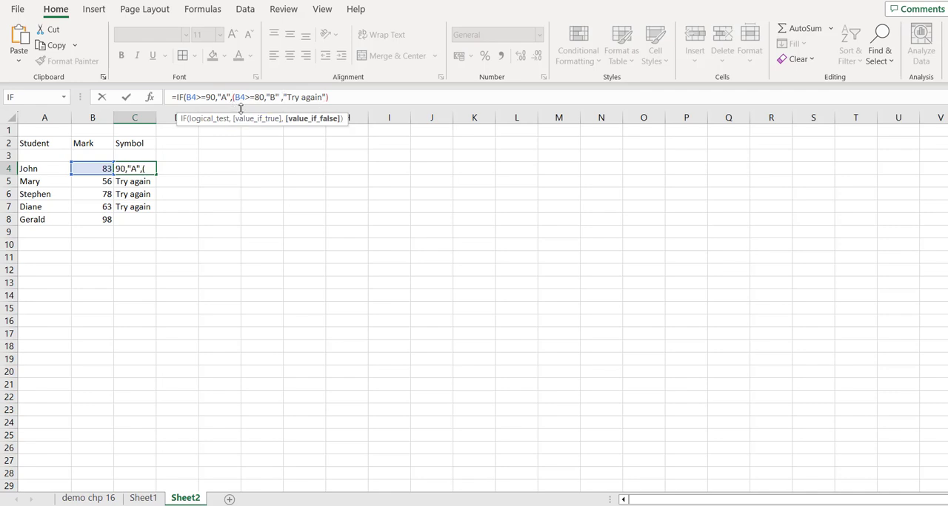
{"action": "type", "text": "if"}
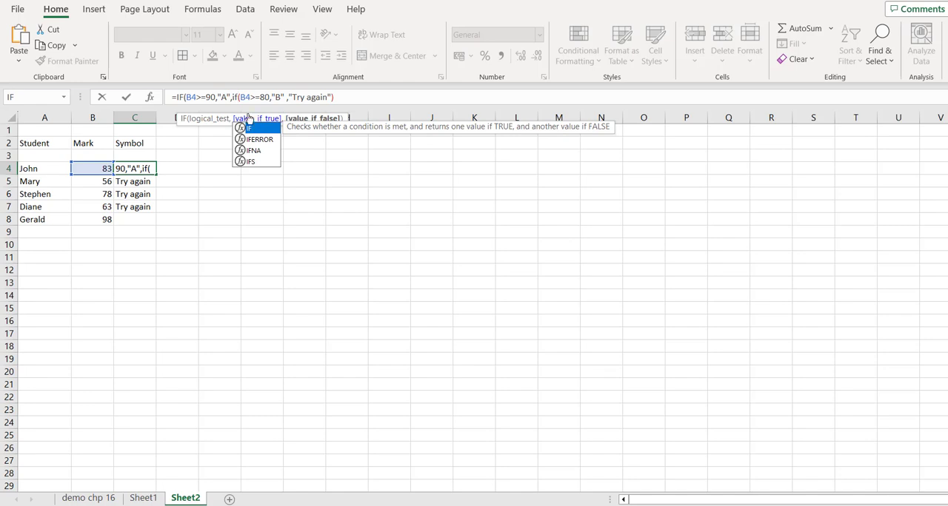
Step: Copy the segment IF(B4>=90,"A from the start of the formula and paste it before "Try again" as a third nested condition
{"action": "mouse_move", "coordinate": [177, 99]}
{"action": "left_mouse_down"}
{"action": "mouse_move", "coordinate": [228, 99]}
{"action": "mouse_move", "coordinate": [226, 127]}
{"action": "mouse_move", "coordinate": [227, 98]}
{"action": "mouse_move", "coordinate": [175, 95]}
{"action": "left_mouse_up"}
{"action": "key", "text": "ctrl+c"}
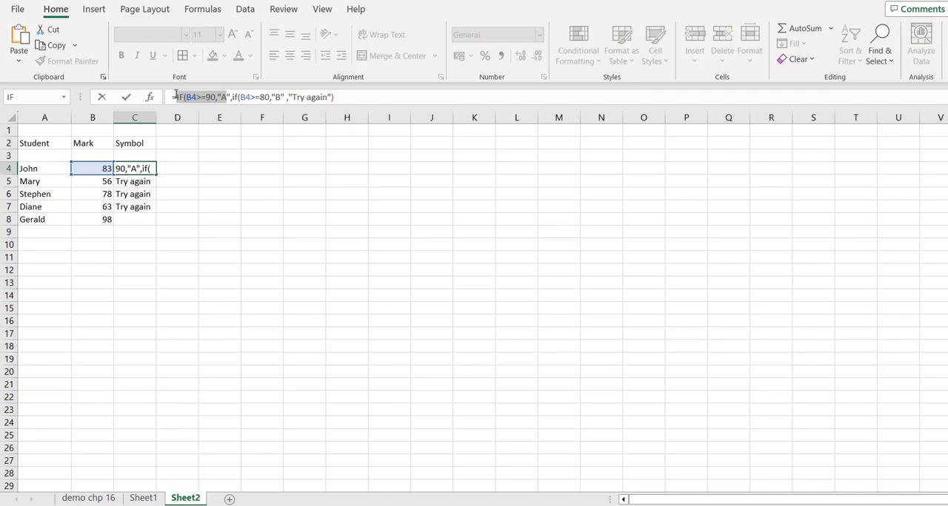
{"action": "left_click", "coordinate": [286, 98]}
{"action": "type", "text": ","}
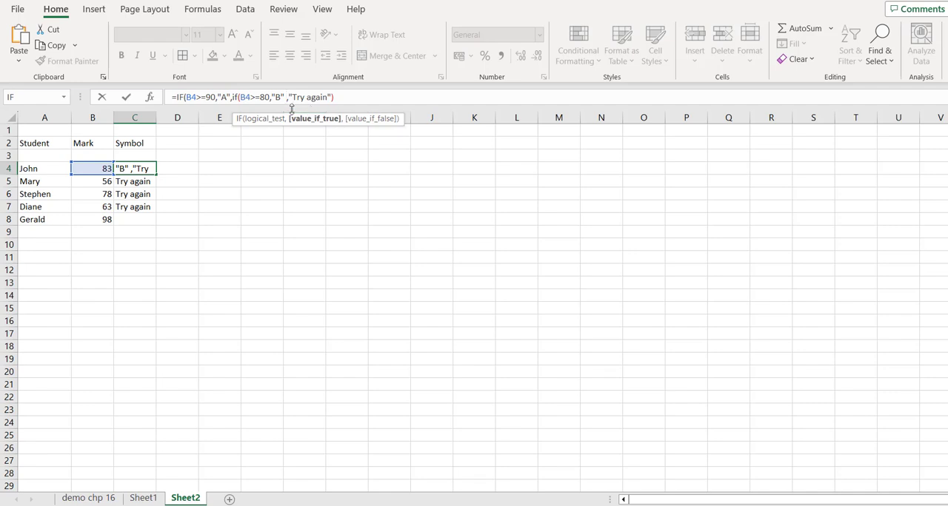
{"action": "key", "text": "Right"}
{"action": "type", "text": "IF(B4>=90,\"A\""}
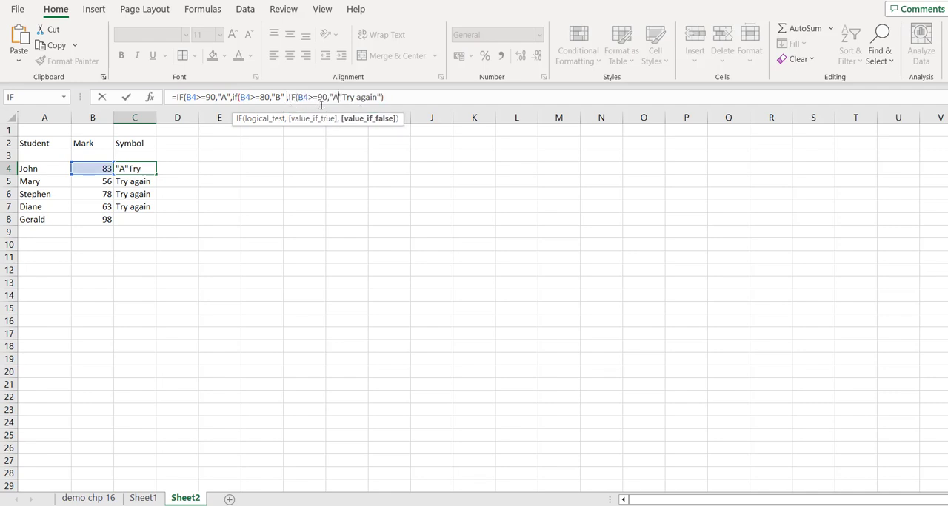
Step: Change the third nested condition to B4>=70 and its result to "C"
{"action": "left_click", "coordinate": [324, 98]}
{"action": "key", "text": "BackSpace"}
{"action": "type", "text": "7"}
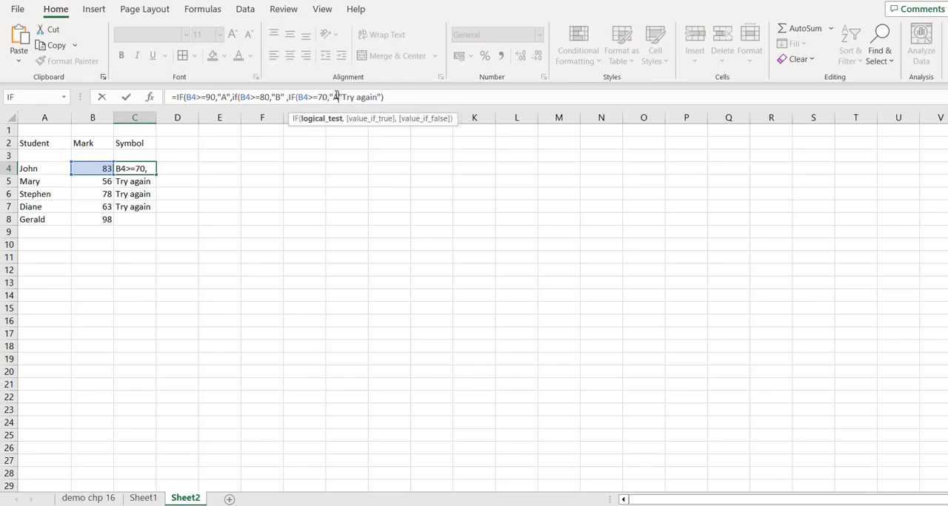
{"action": "left_click", "coordinate": [336, 97]}
{"action": "key", "text": "BackSpace"}
{"action": "type", "text": "C"}
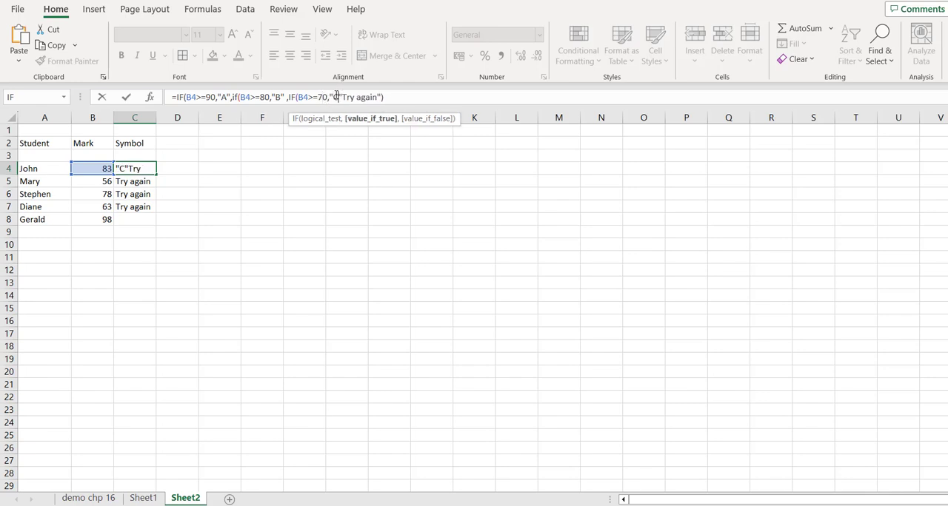
Step: Add a comma after "C", paste the copied IF segment there as a fourth nested condition, and set that condition to B4>=60
{"action": "left_click", "coordinate": [342, 100]}
{"action": "type", "text": ","}
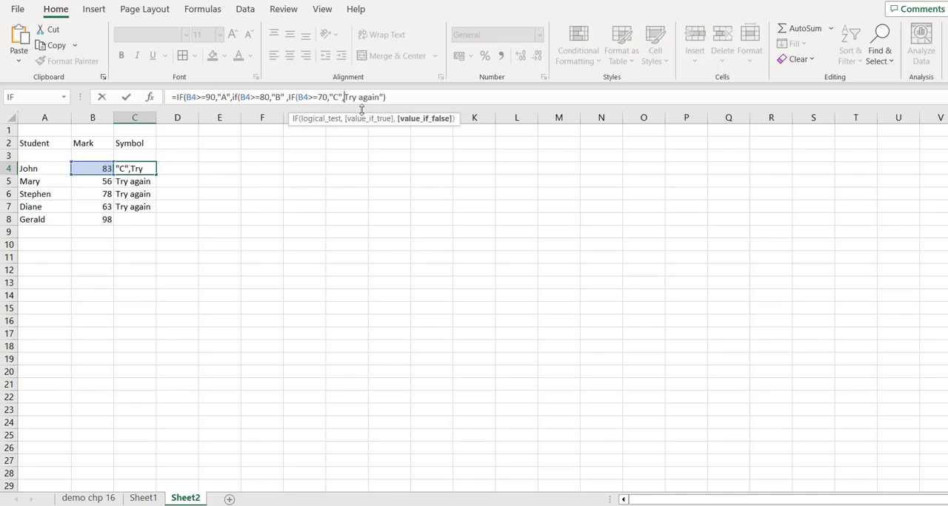
{"action": "key", "text": "ctrl+v"}
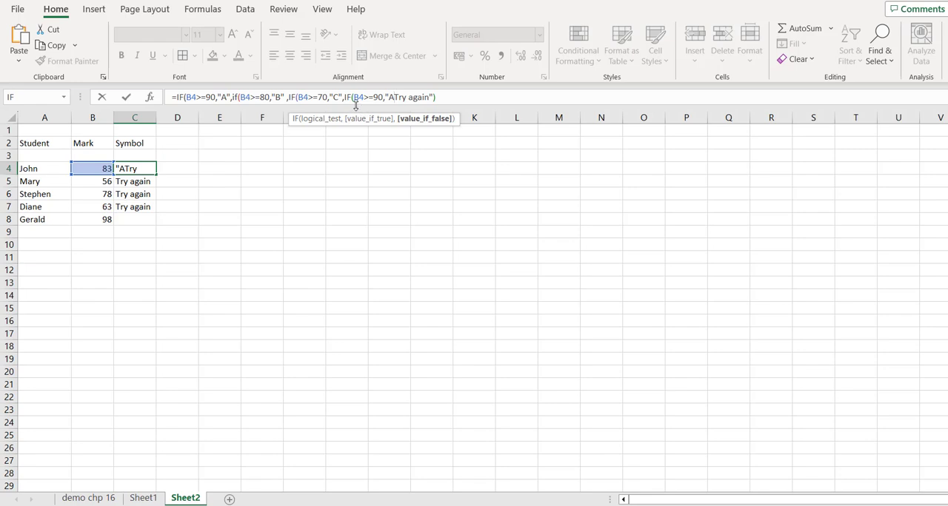
{"action": "left_click", "coordinate": [377, 97]}
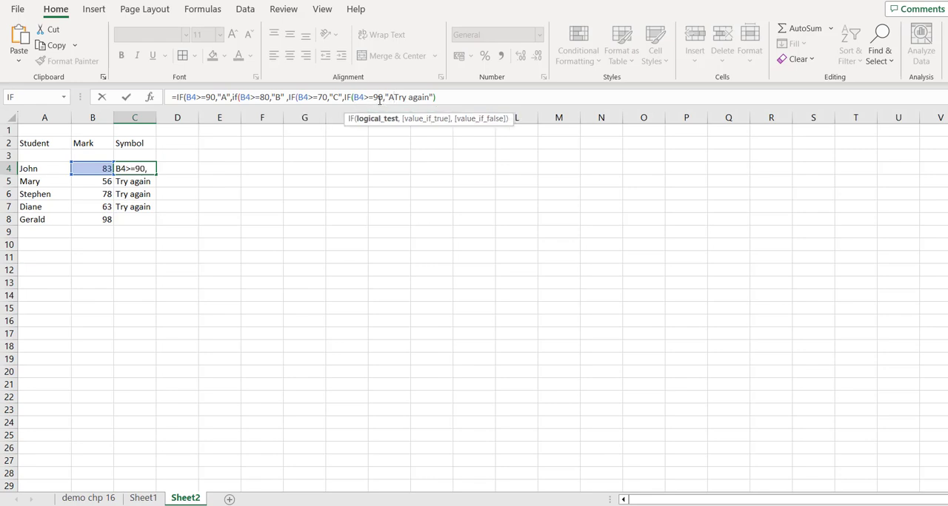
{"action": "key", "text": "BackSpace"}
{"action": "type", "text": "5"}
{"action": "key", "text": "BackSpace"}
{"action": "type", "text": "6"}
Step: Change the fourth nested condition's result to "D", followed by a comma and an opening quotation mark before Try again
{"action": "left_click", "coordinate": [390, 97]}
{"action": "type", "text": "A"}
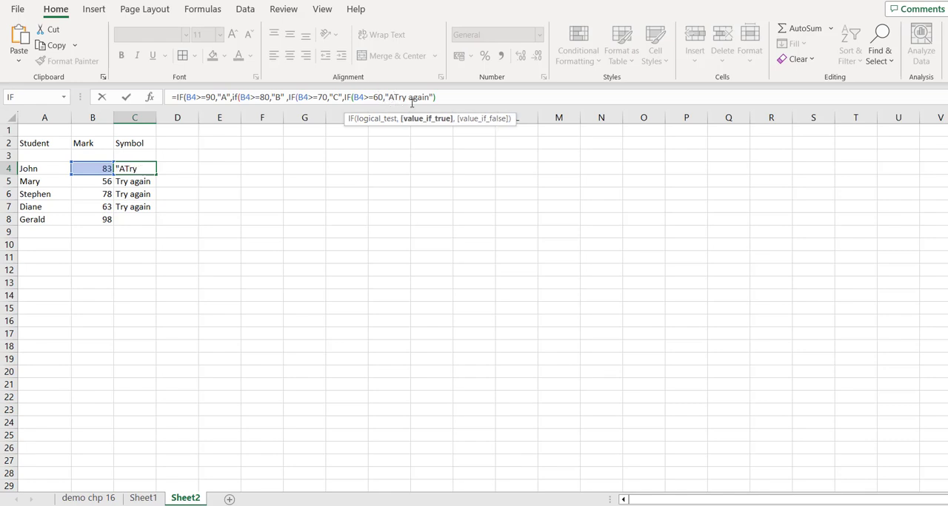
{"action": "key", "text": "BackSpace"}
{"action": "type", "text": "D\","}
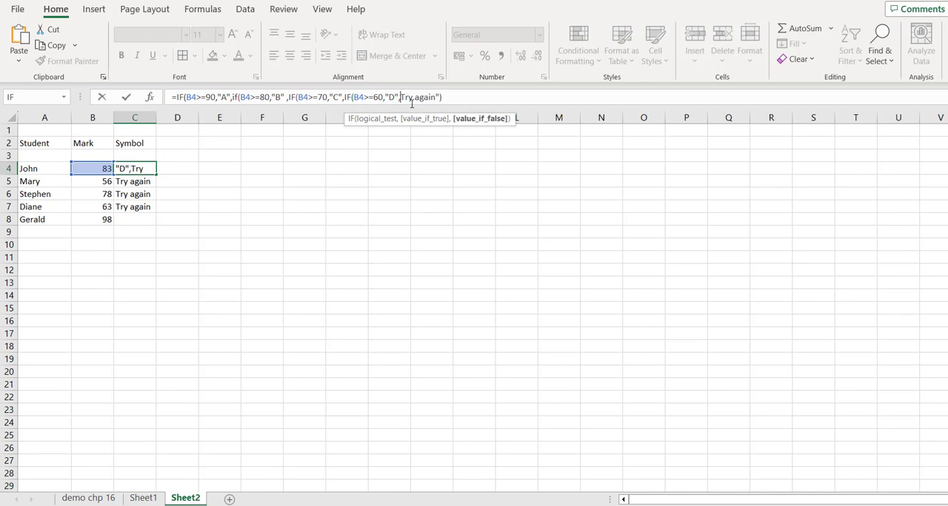
{"action": "type", "text": "\""}
Step: Complete the nested formula in C4 with three more closing parentheses and fill it down through C8
{"action": "left_click", "coordinate": [458, 104]}
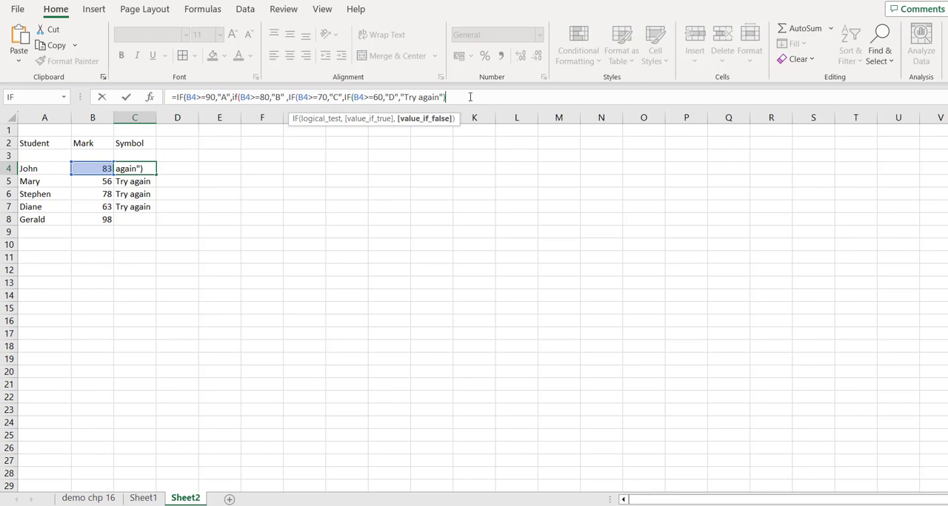
{"action": "type", "text": ")))"}
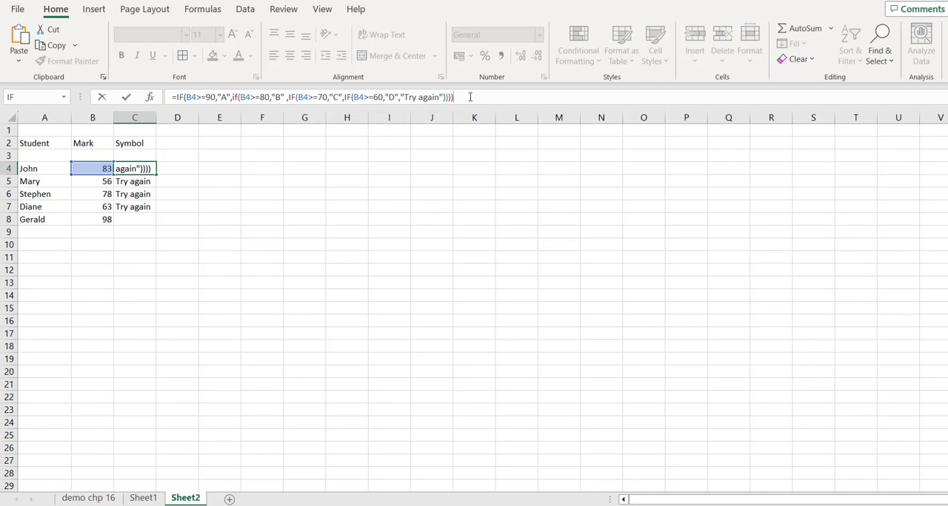
{"action": "key", "text": "Return"}
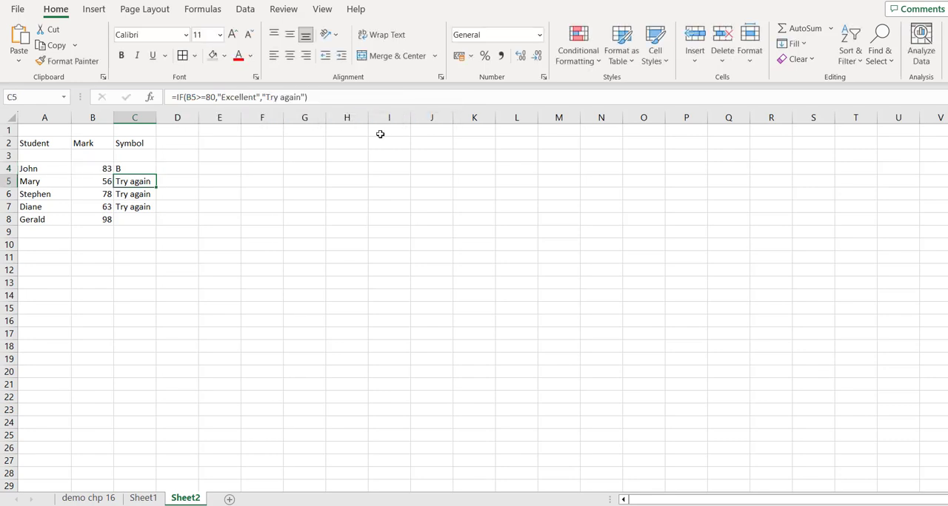
{"action": "left_click", "coordinate": [141, 169]}
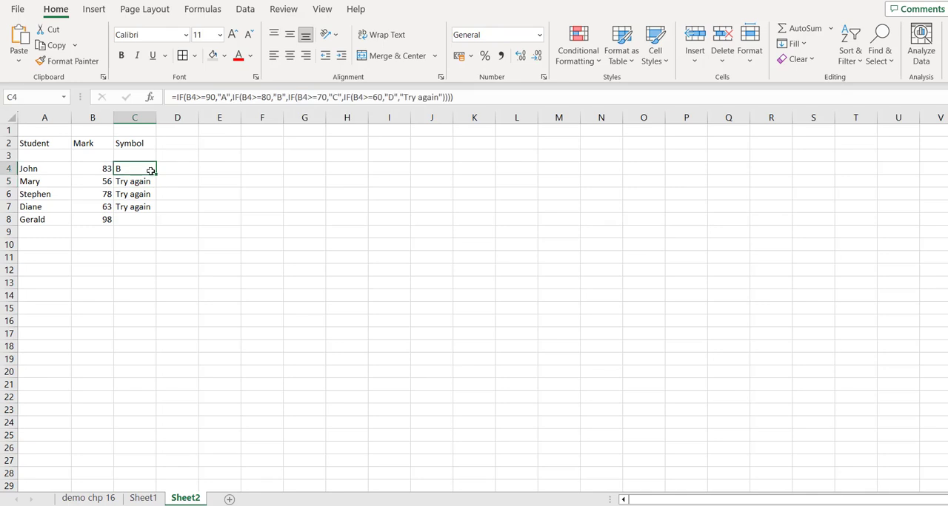
{"action": "left_click_drag", "start_coordinate": [155, 174], "coordinate": [152, 223]}
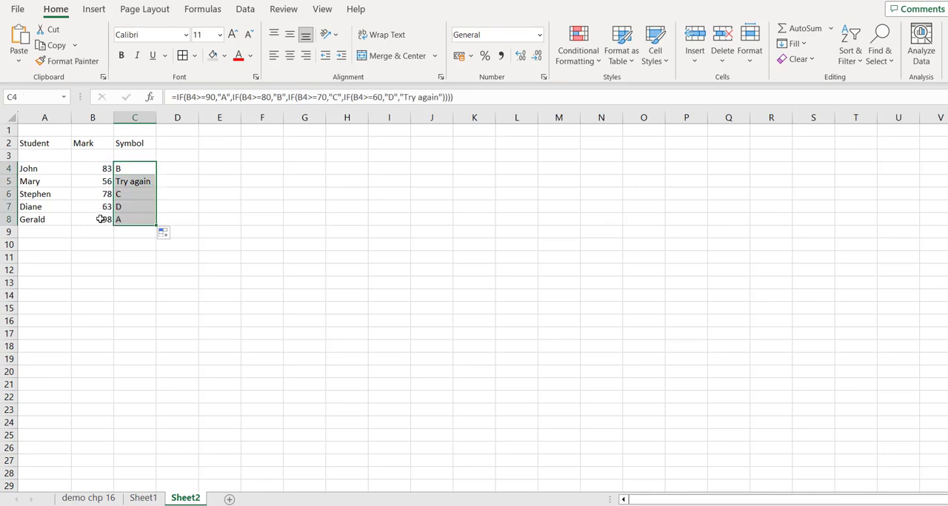